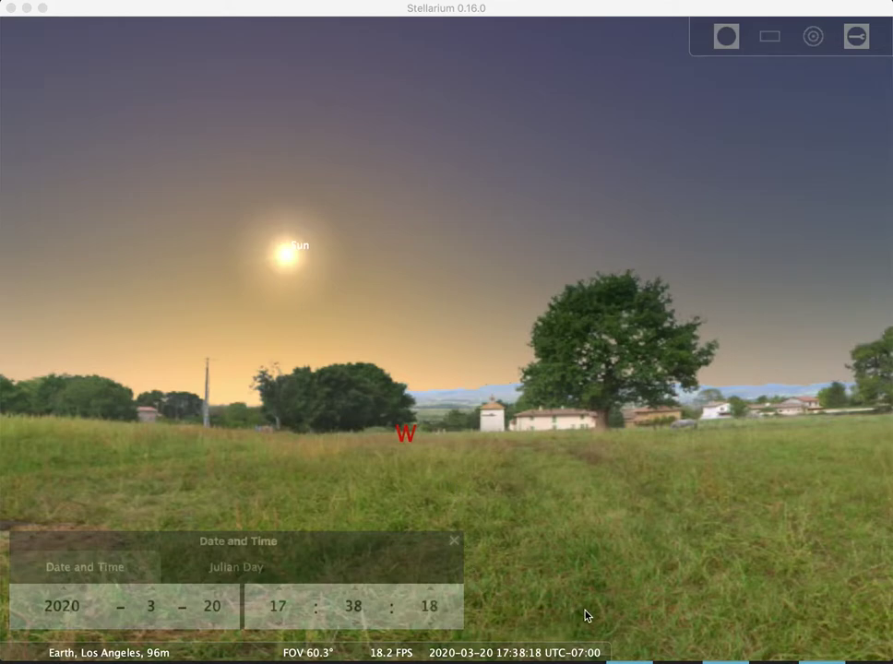
# Select the day field of 2020-03-20 and shift the western sky slightly sideways.
pyautogui.click(325, 550)
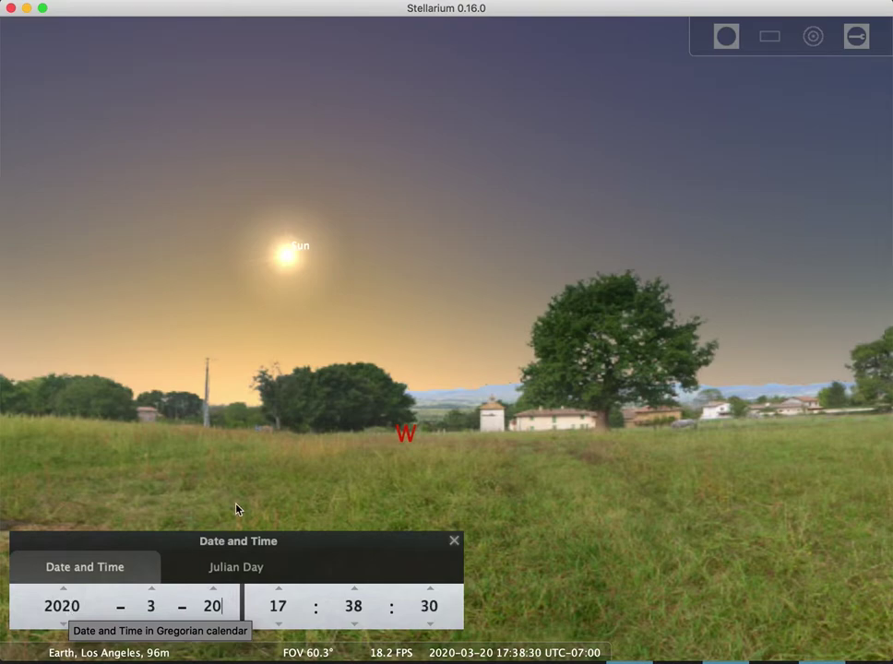
pyautogui.moveTo(408, 473); pyautogui.dragTo(444, 478)
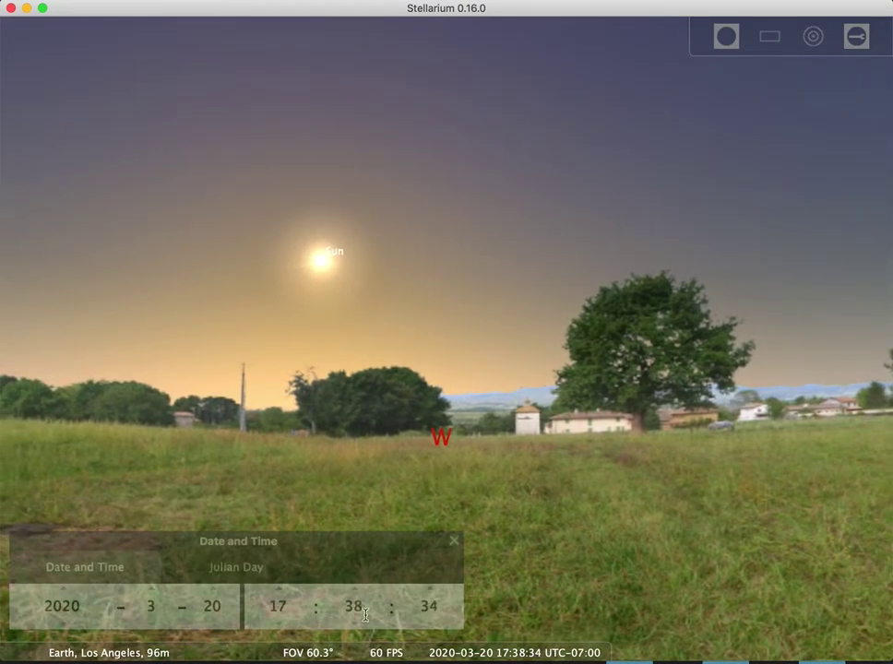
# Raise the time speed three times to run 20 March toward sunset.
pyautogui.moveTo(482, 638)
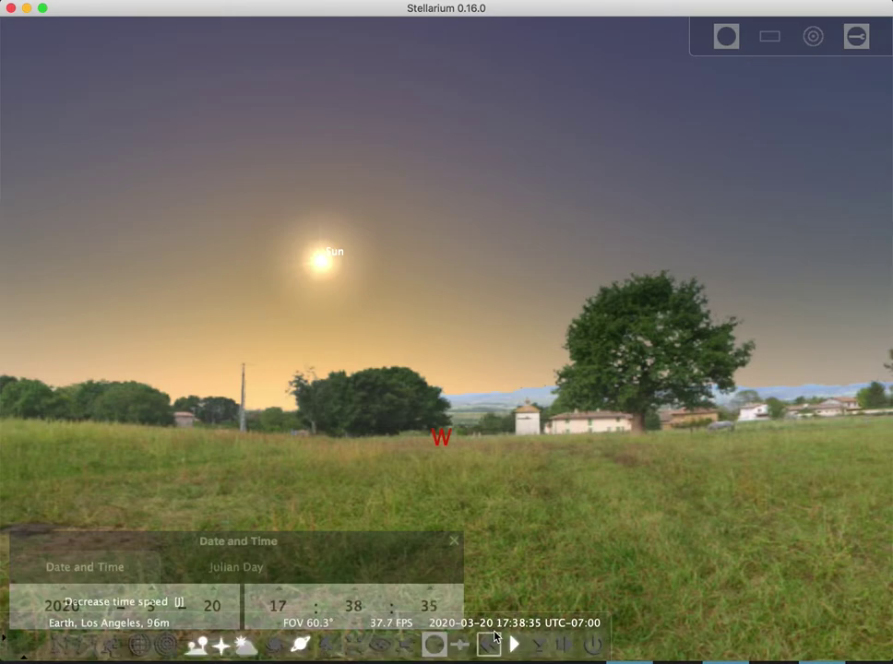
pyautogui.click(565, 647)
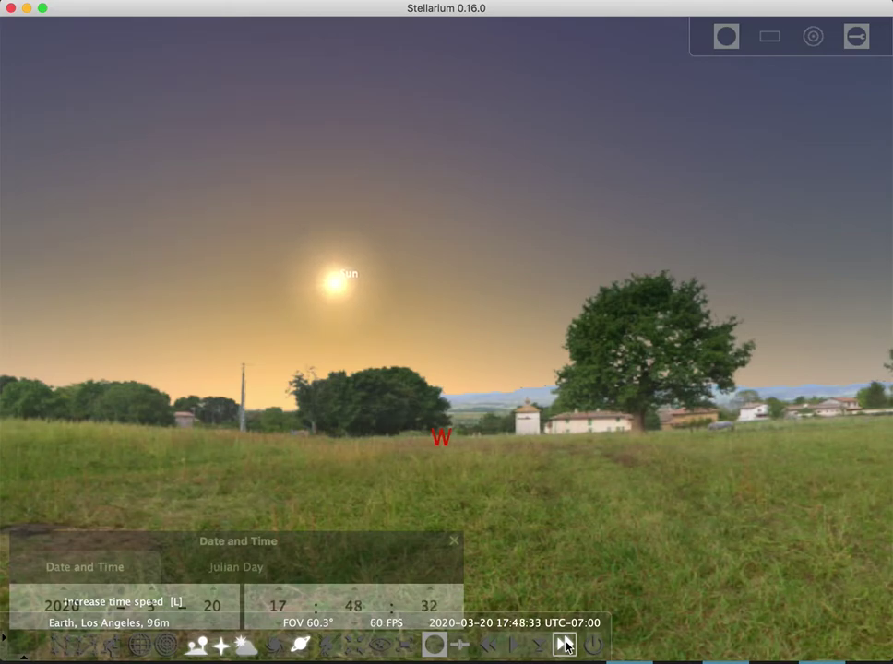
pyautogui.click(565, 646)
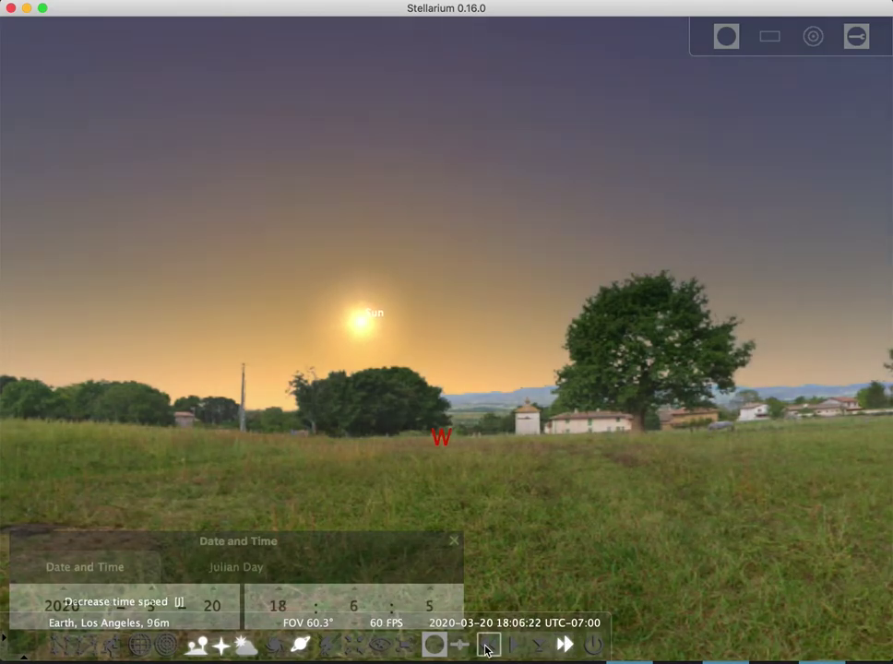
pyautogui.click(487, 645)
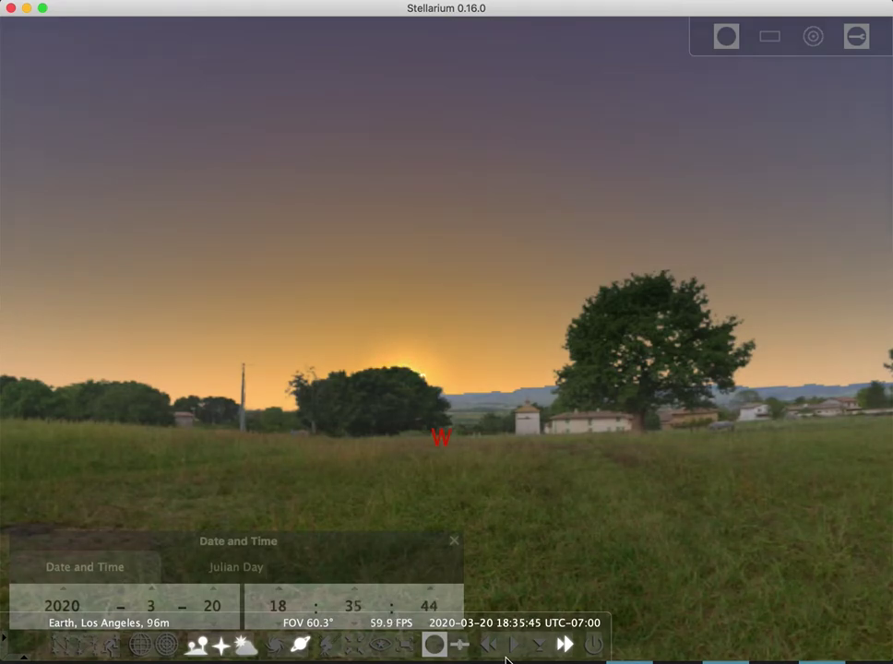
# Hide the ground to follow the setting Sun, restore it after sunset near 19:00, then slow the clock.
pyautogui.press('g')
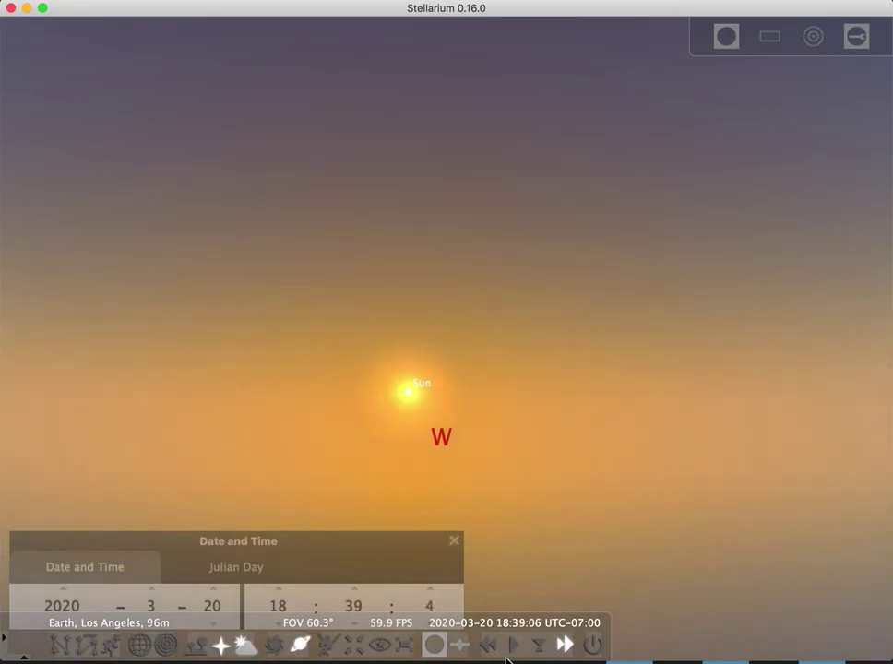
pyautogui.press('g')
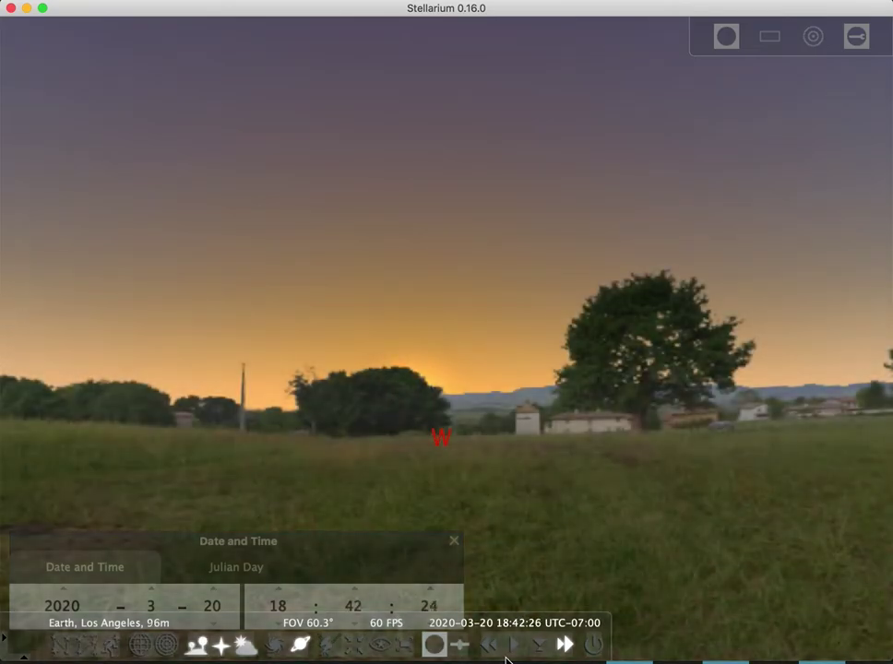
pyautogui.press('g')
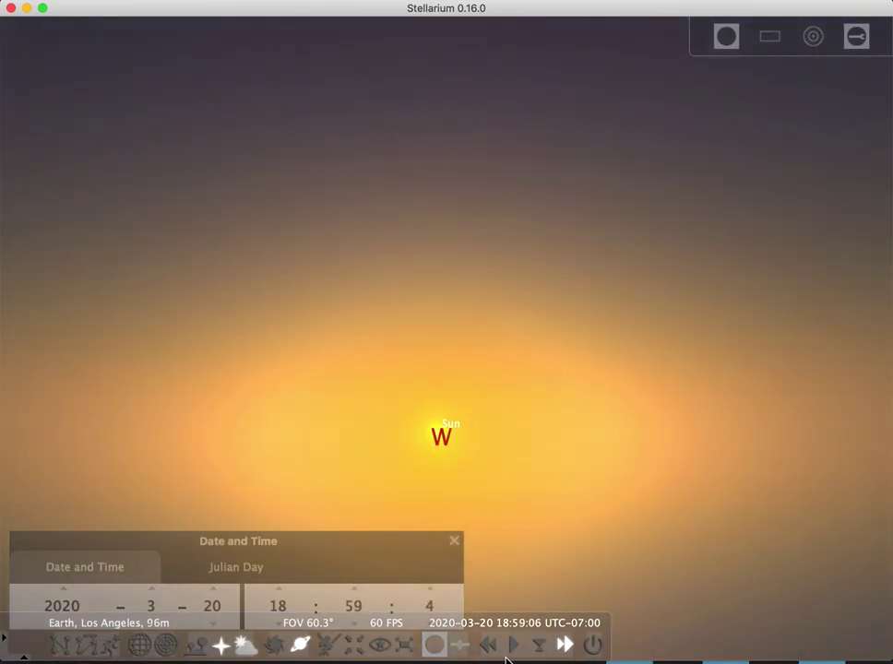
pyautogui.press('g')
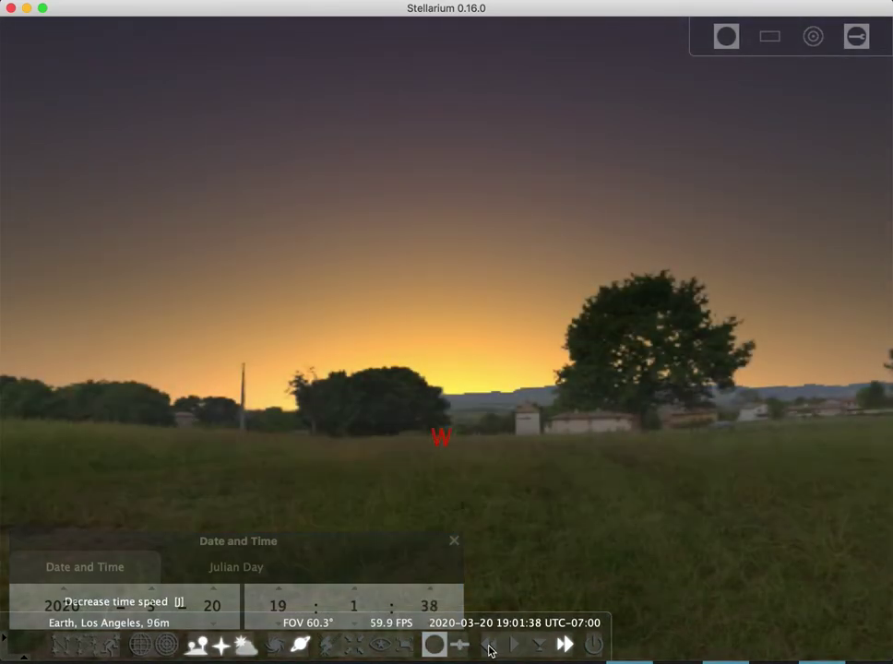
pyautogui.click(490, 649)
# Run time backward quickly to about 16:50 on 20 March, then restore normal time rate.
pyautogui.click(490, 649)
pyautogui.click(490, 649)
pyautogui.click(490, 649)
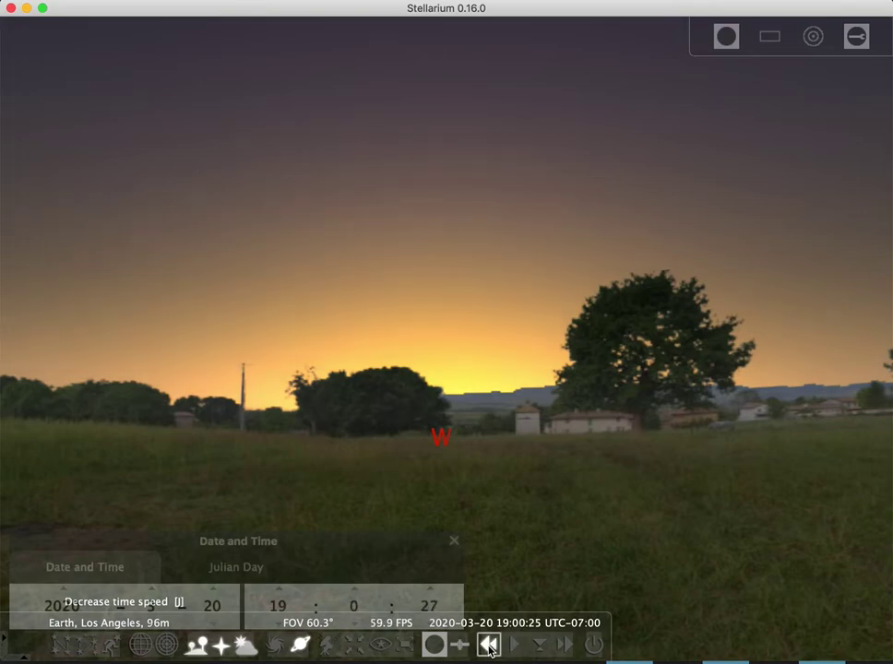
pyautogui.click(490, 649)
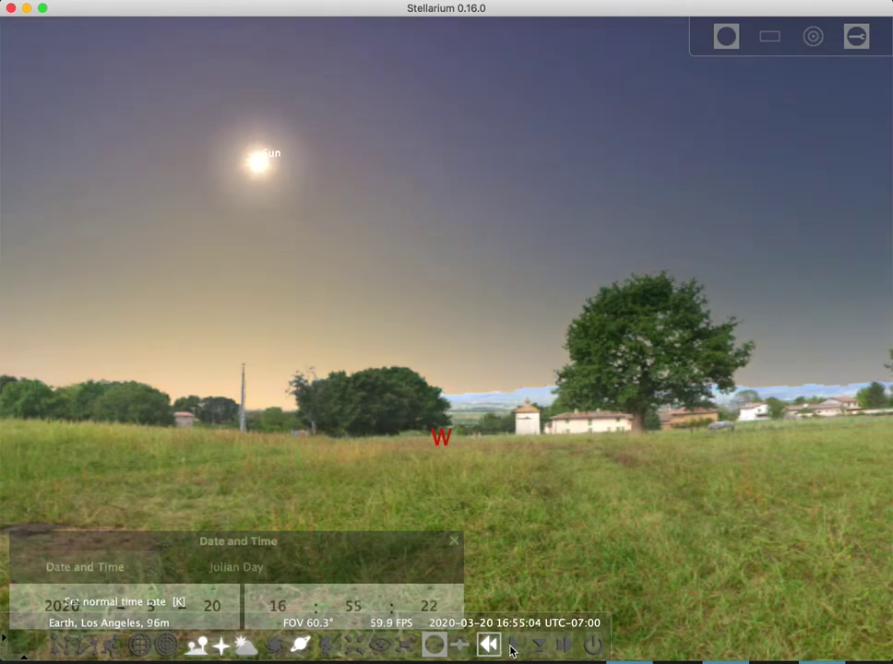
pyautogui.click(512, 647)
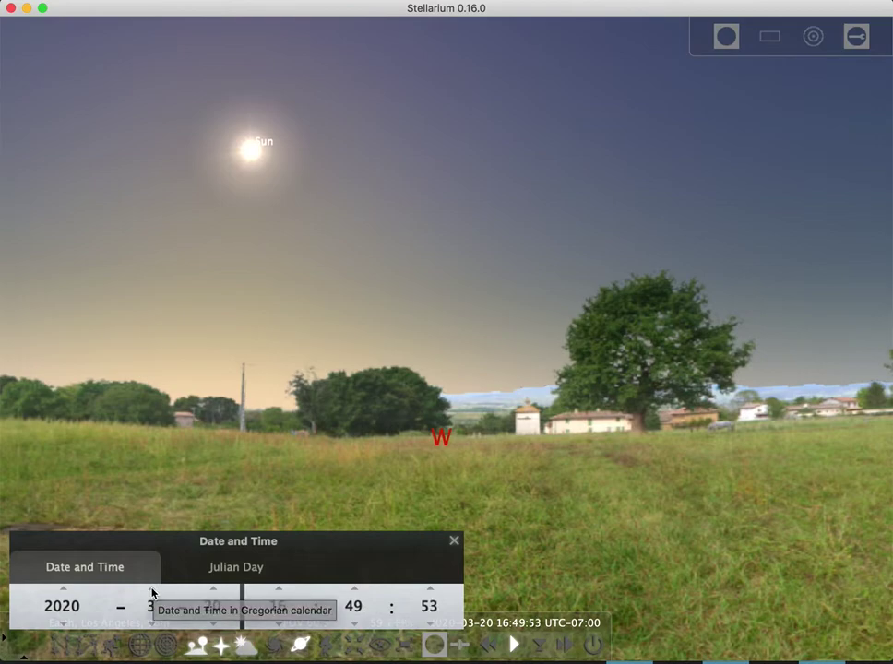
# Step the month from 3 to 6 so the date reads 20 June 2020.
pyautogui.click(152, 590)
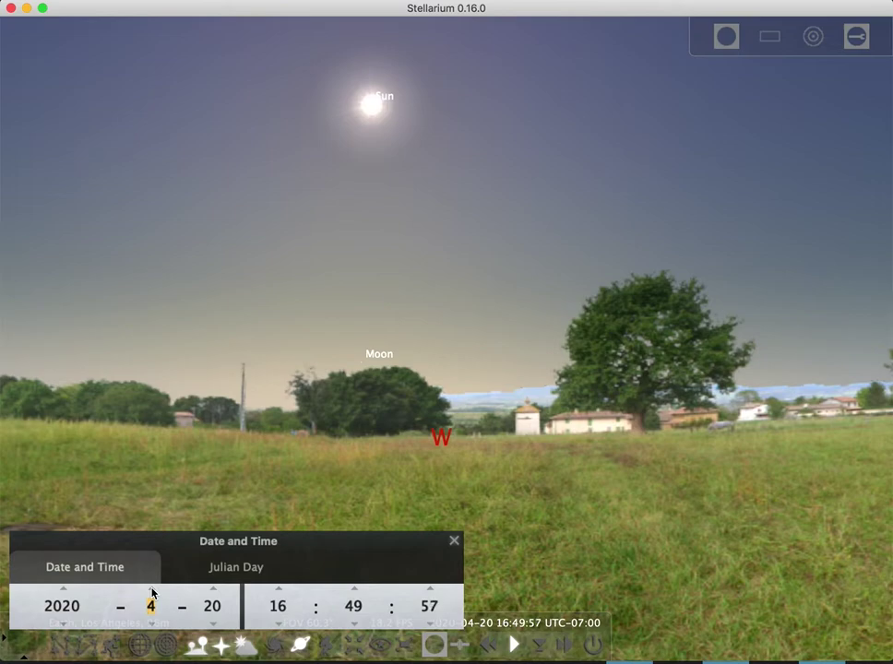
pyautogui.click(153, 590)
pyautogui.click(153, 590)
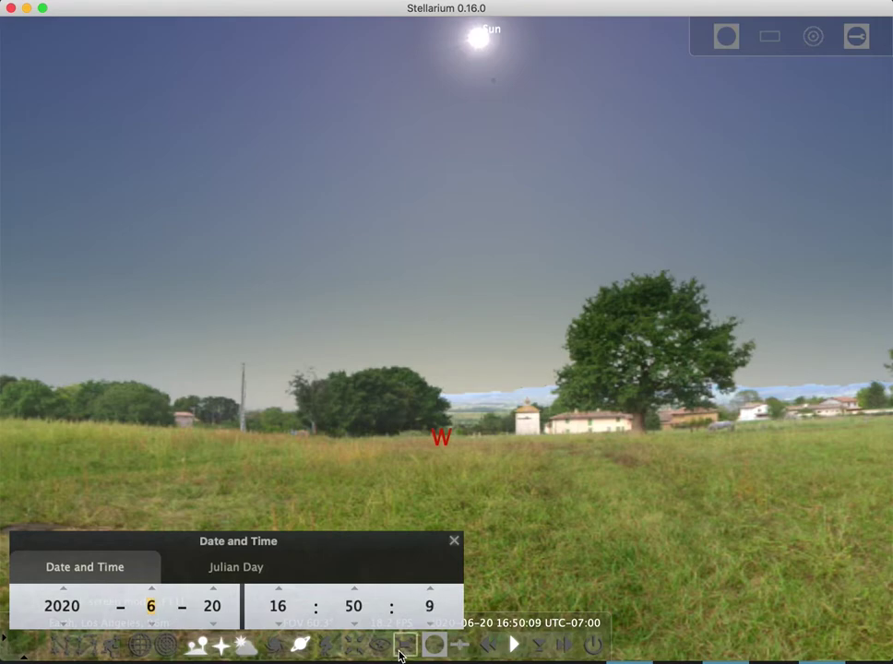
# Speed time up repeatedly with the ground hidden to watch the 20 June Sun set.
pyautogui.click(562, 649)
pyautogui.click(562, 648)
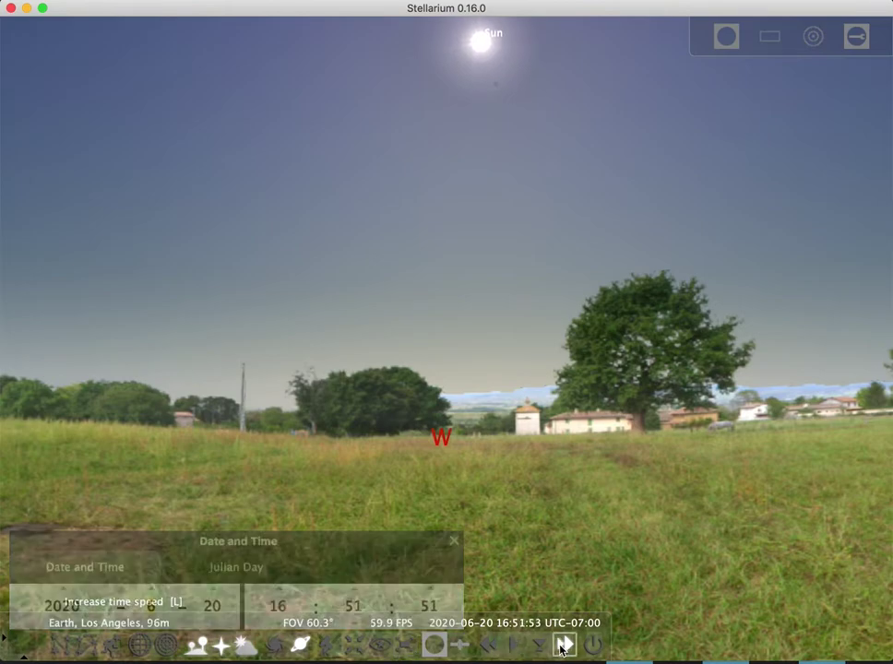
pyautogui.click(562, 649)
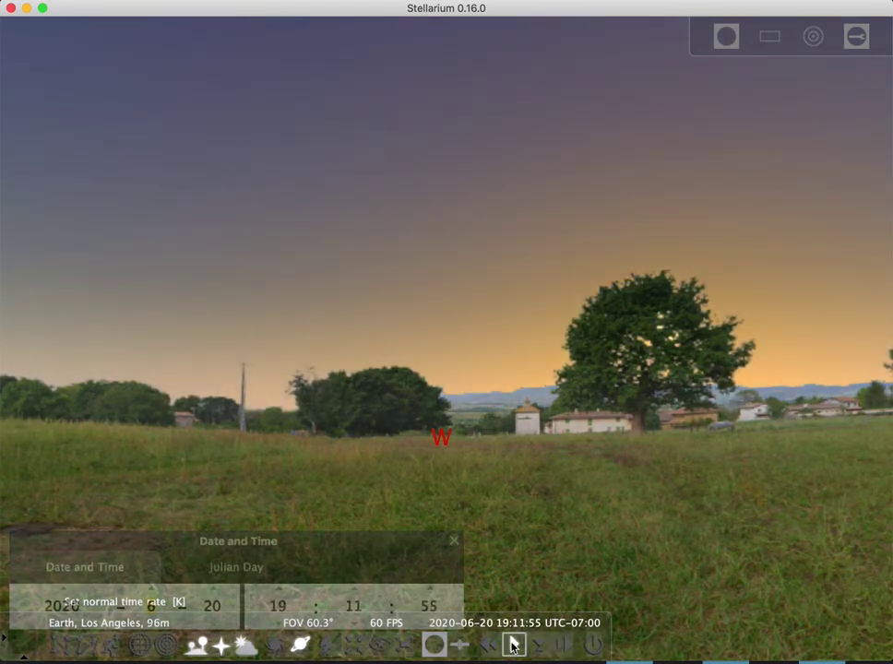
pyautogui.press('g')
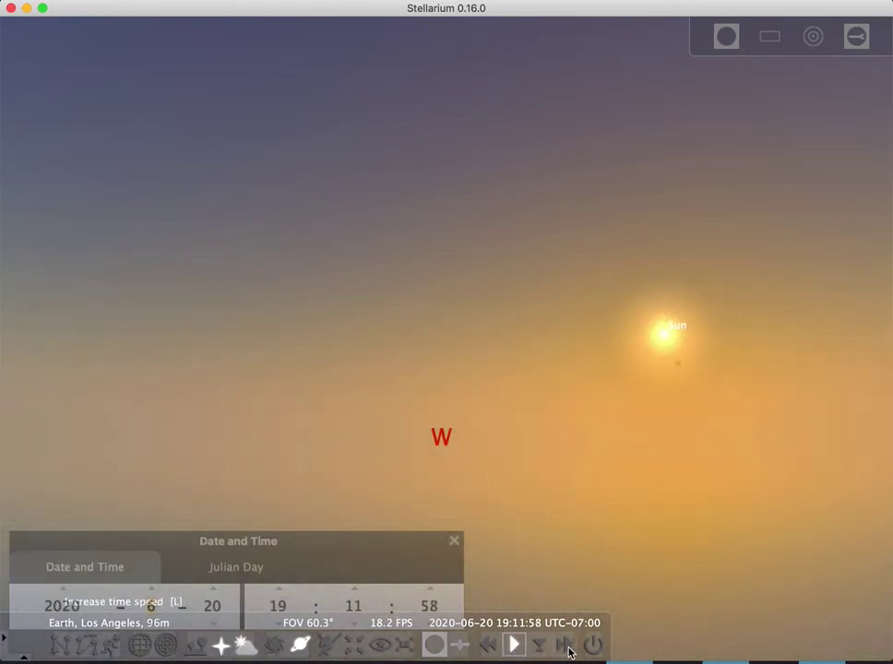
pyautogui.click(566, 649)
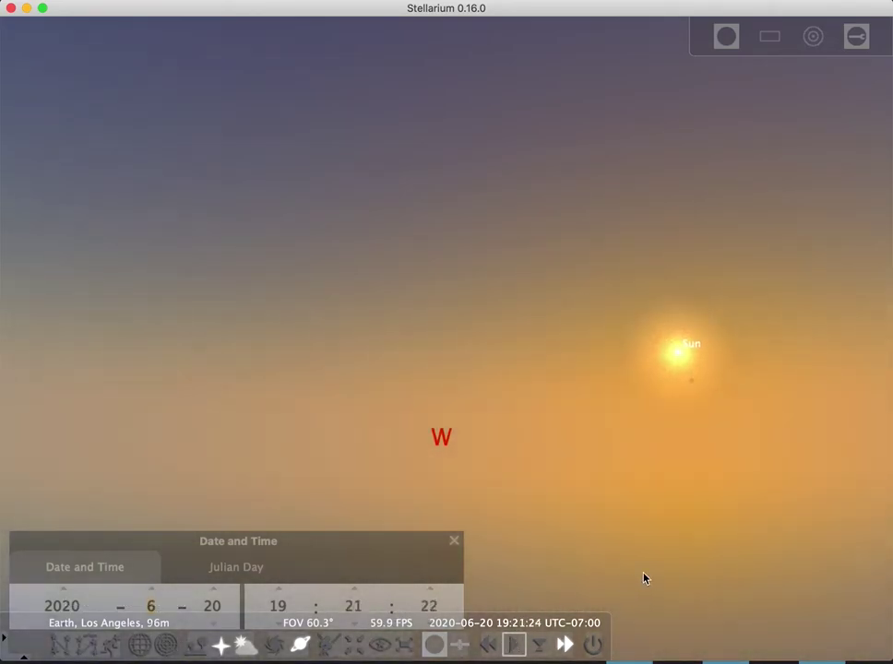
# Turn and zoom out the view toward north-west, framing the set Sun between west and north by about 19:57.
pyautogui.moveTo(644, 578); pyautogui.dragTo(281, 533)
pyautogui.moveTo(474, 504); pyautogui.dragTo(496, 493)
pyautogui.scroll(-2, 594, 505)
pyautogui.press('g')
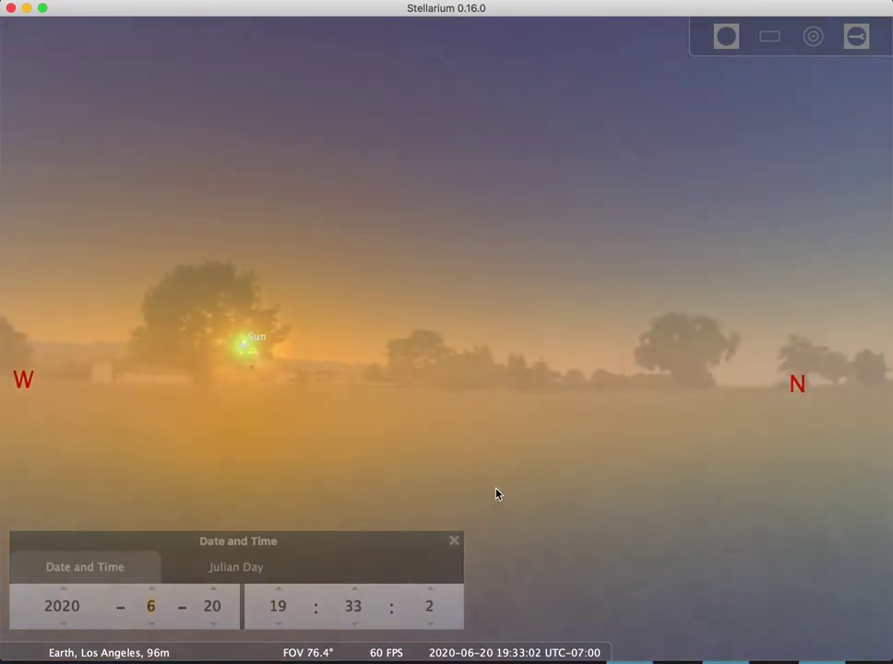
pyautogui.scroll(-1, 496, 493)
pyautogui.press('g')
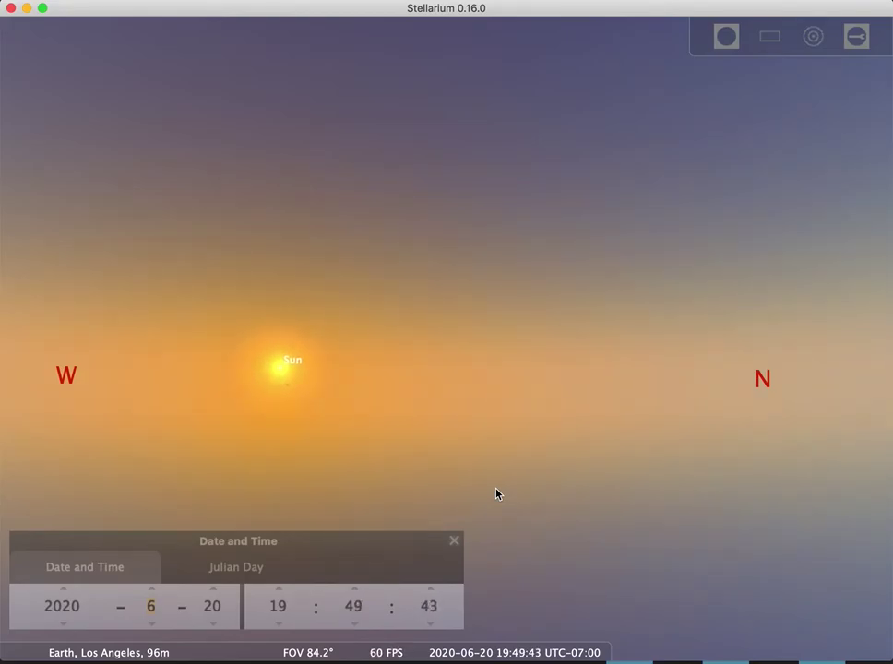
# Restore the landscape and run time backward, then return to normal time rate.
pyautogui.press('g')
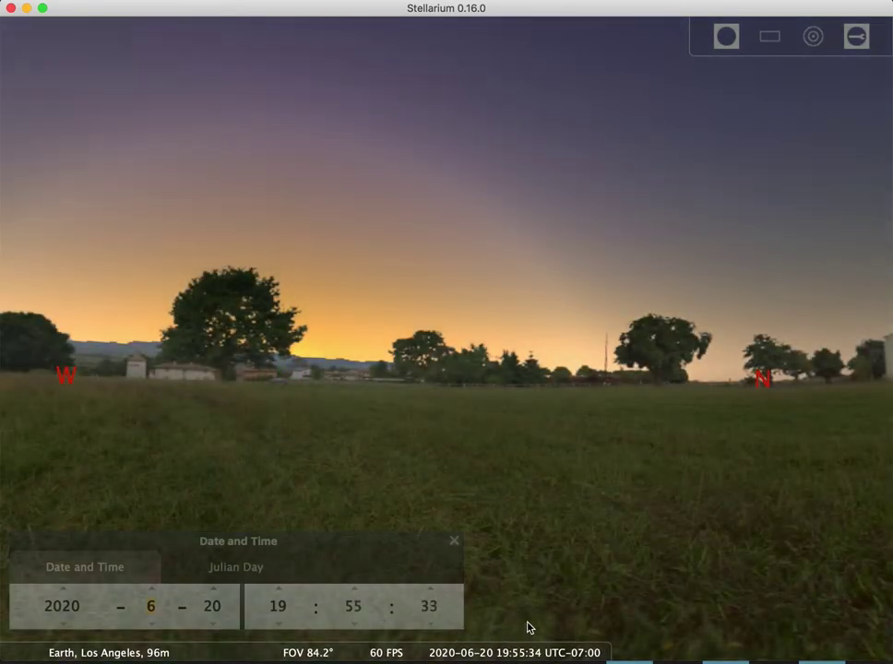
pyautogui.moveTo(530, 628)
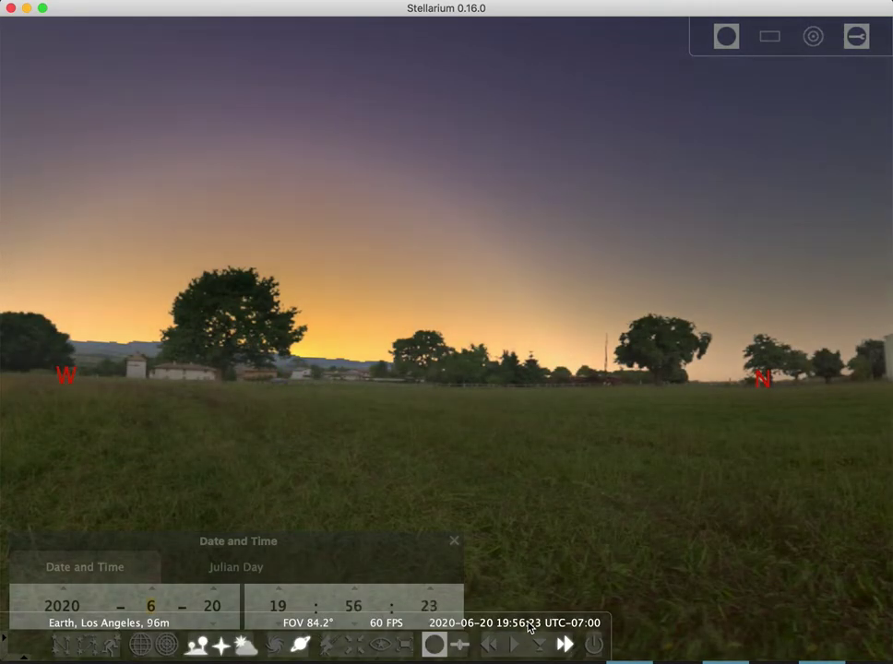
pyautogui.click(490, 644)
pyautogui.click(490, 644)
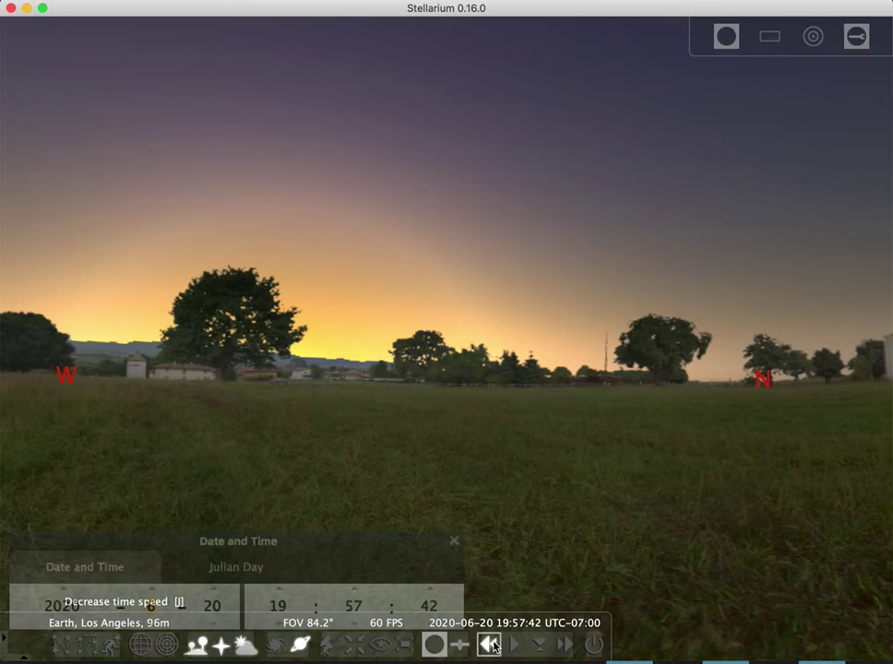
pyautogui.click(490, 644)
pyautogui.click(490, 644)
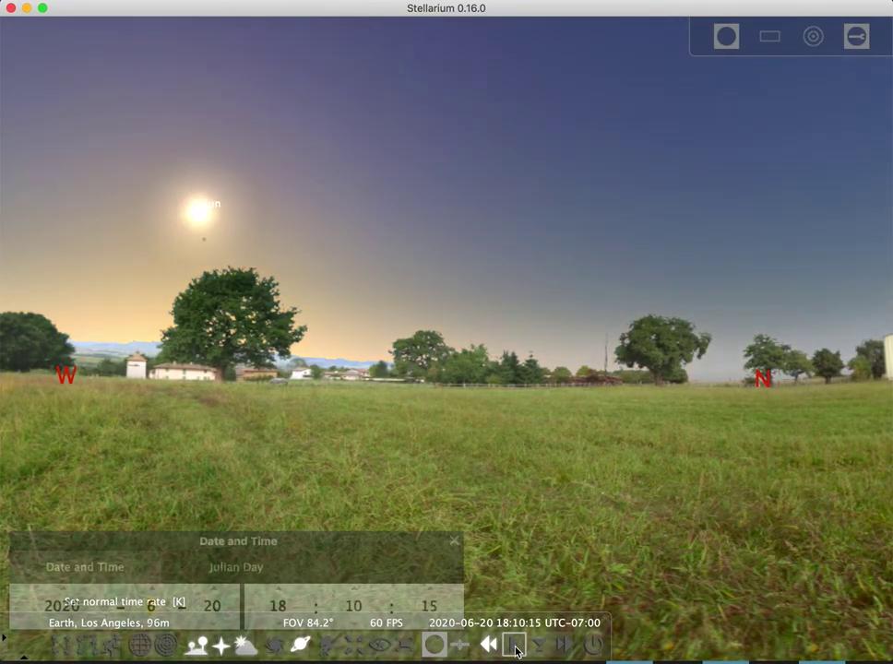
pyautogui.click(515, 651)
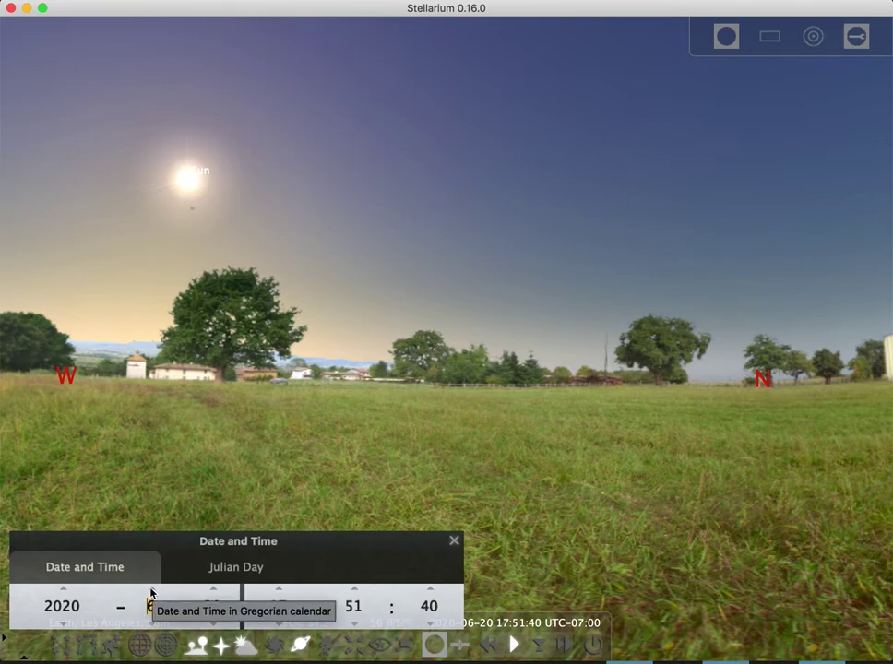
# Advance the month to 9 for 20 September 2020 and centre the setting Sun.
pyautogui.click(151, 590)
pyautogui.click(151, 590)
pyautogui.click(151, 589)
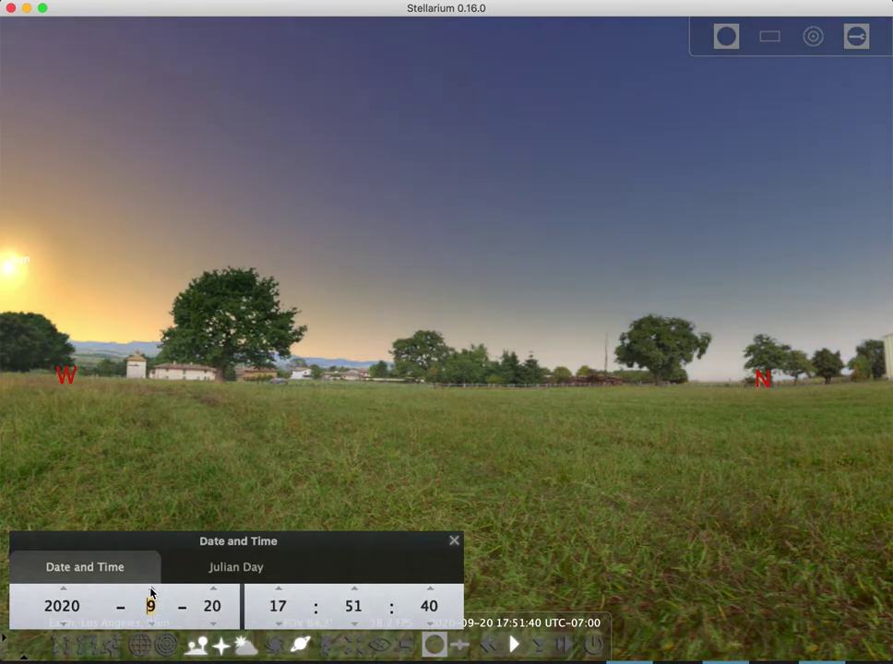
pyautogui.moveTo(274, 461); pyautogui.dragTo(452, 449)
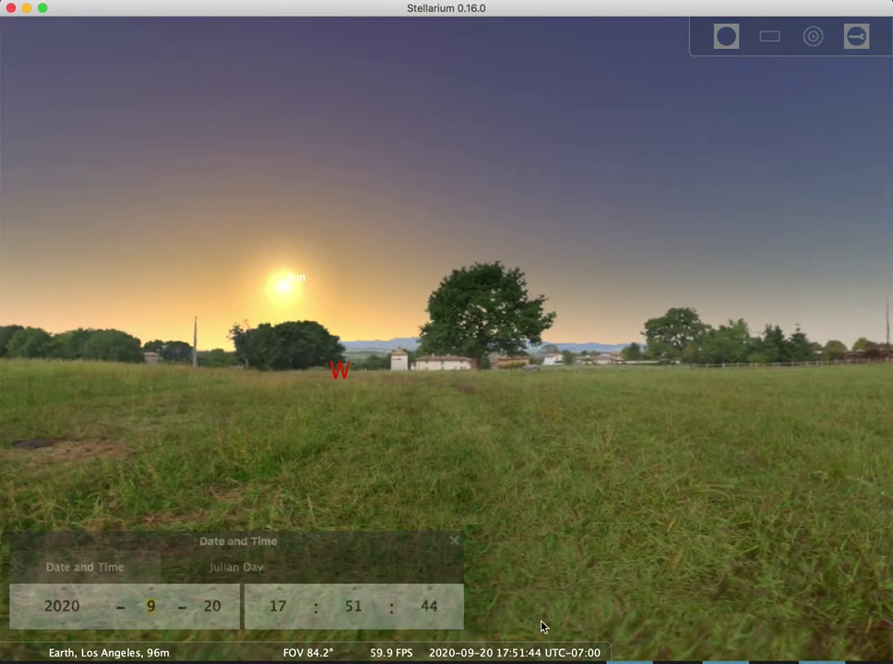
# Fast-forward through the September 20 sunset with the ground hidden, returning to normal rate in dusk.
pyautogui.click(565, 645)
pyautogui.click(564, 644)
pyautogui.click(565, 645)
pyautogui.click(515, 650)
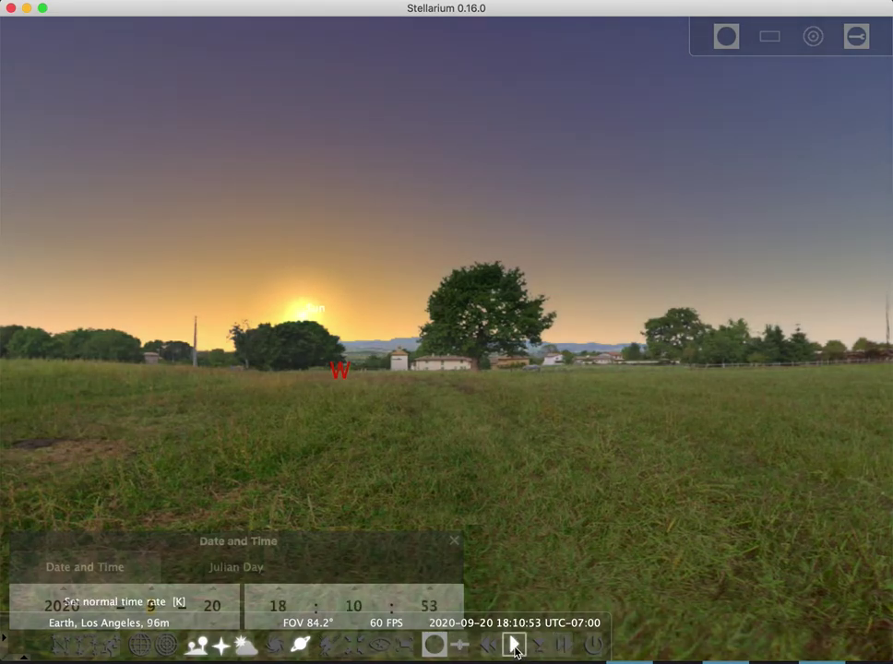
pyautogui.press('g')
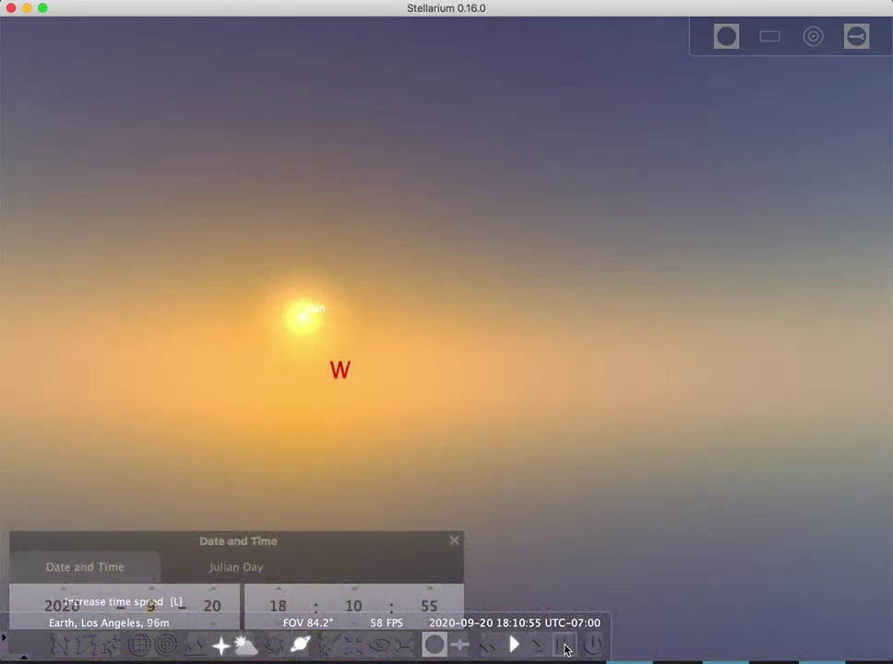
pyautogui.click(564, 644)
pyautogui.click(565, 646)
pyautogui.click(515, 648)
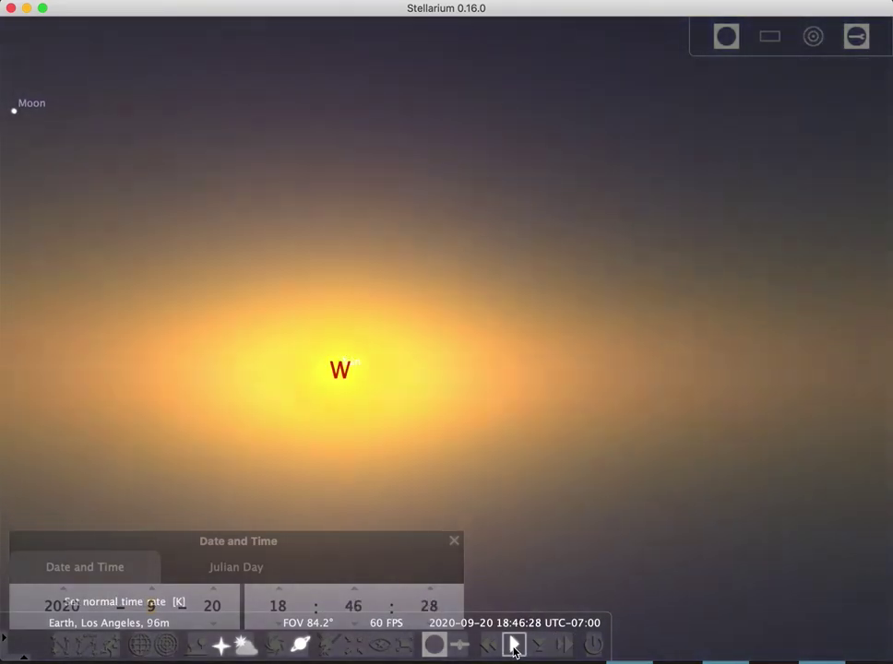
# Rewind time to about 17:10 and resume the normal time rate.
pyautogui.click(489, 645)
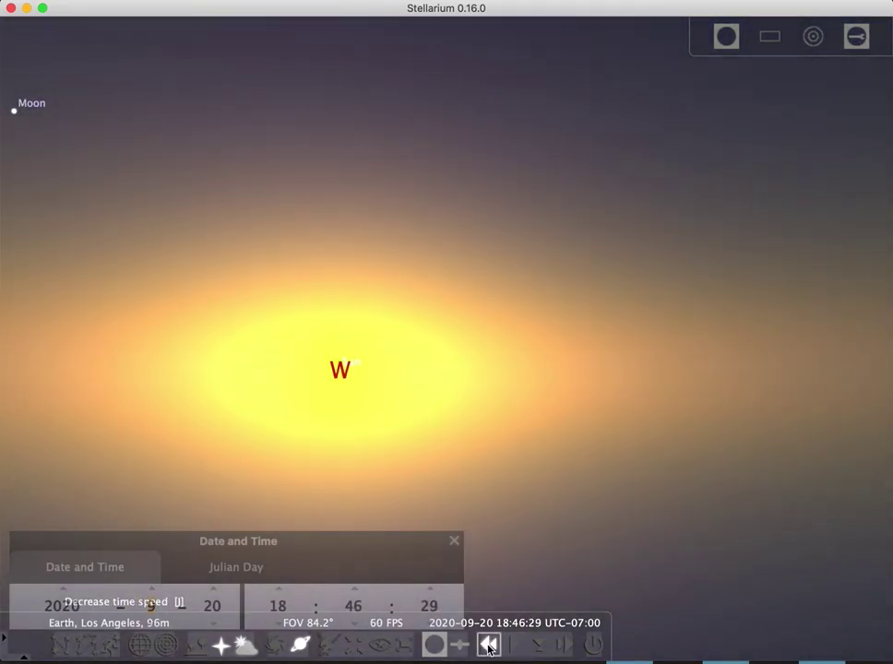
pyautogui.click(489, 645)
pyautogui.click(489, 646)
pyautogui.click(489, 645)
pyautogui.click(489, 646)
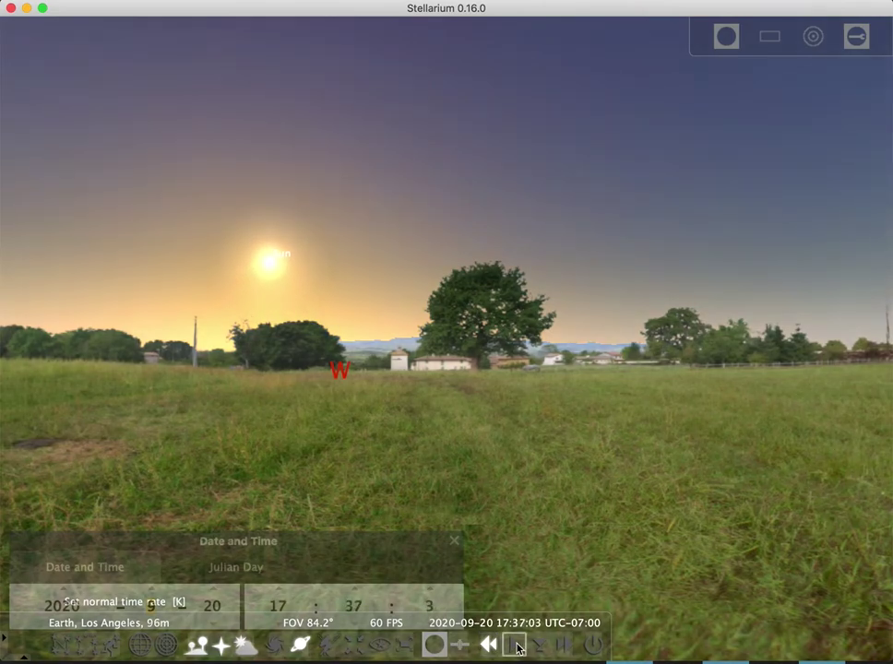
pyautogui.click(516, 647)
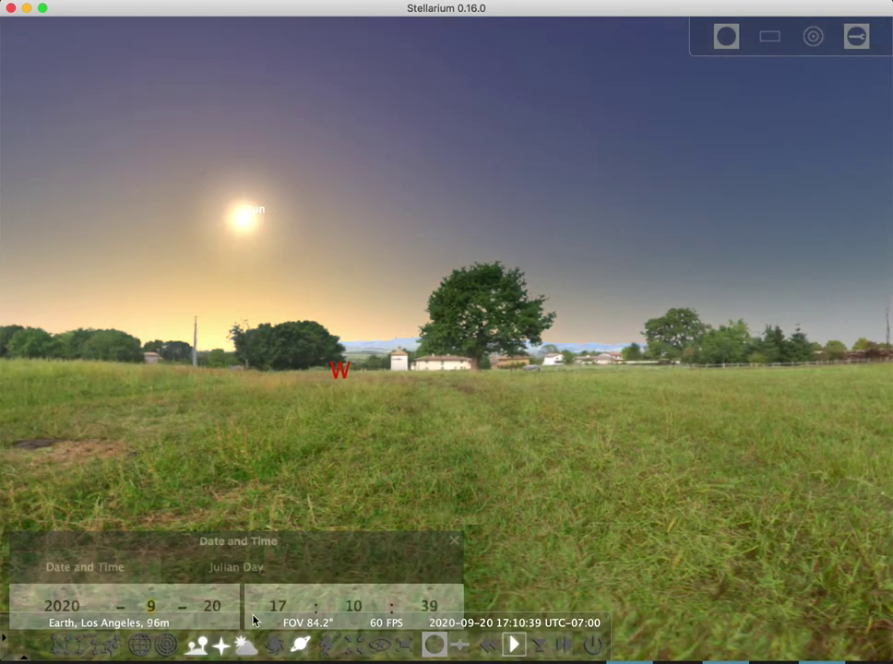
# Advance the month to 12 for 20 December 2020, rewind the clock, then return to normal rate.
pyautogui.click(152, 592)
pyautogui.click(151, 592)
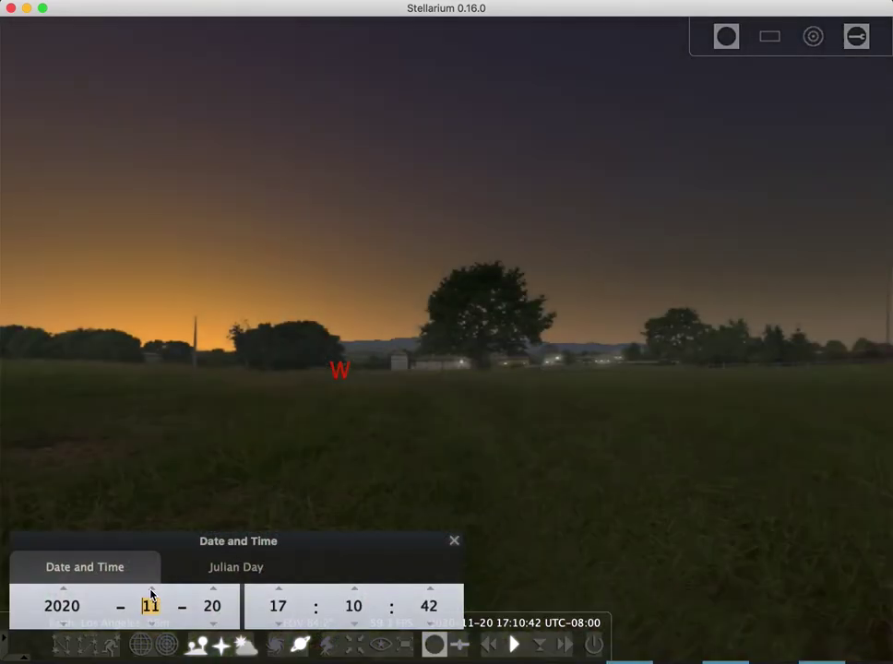
pyautogui.click(152, 592)
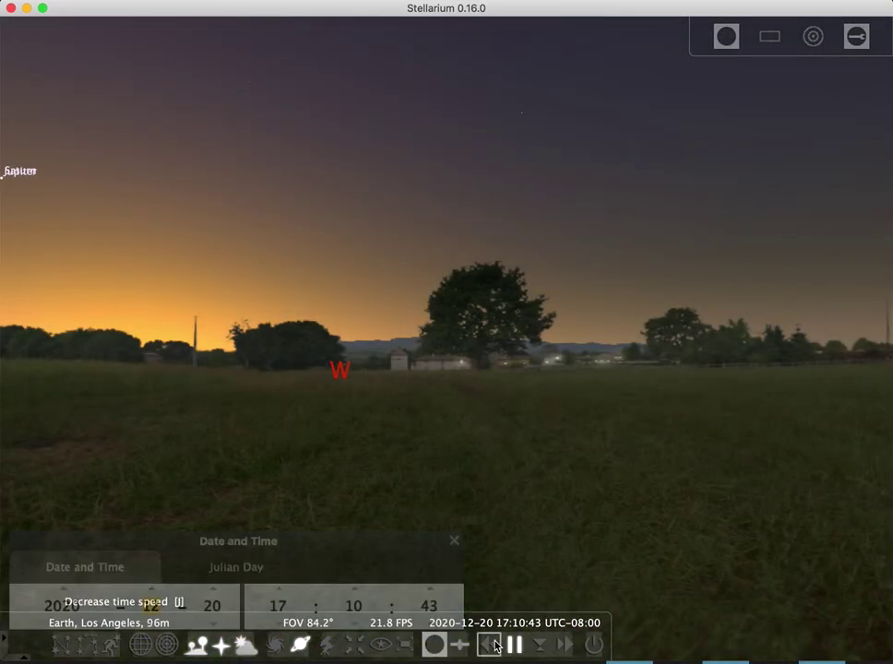
pyautogui.click(496, 646)
pyautogui.click(495, 646)
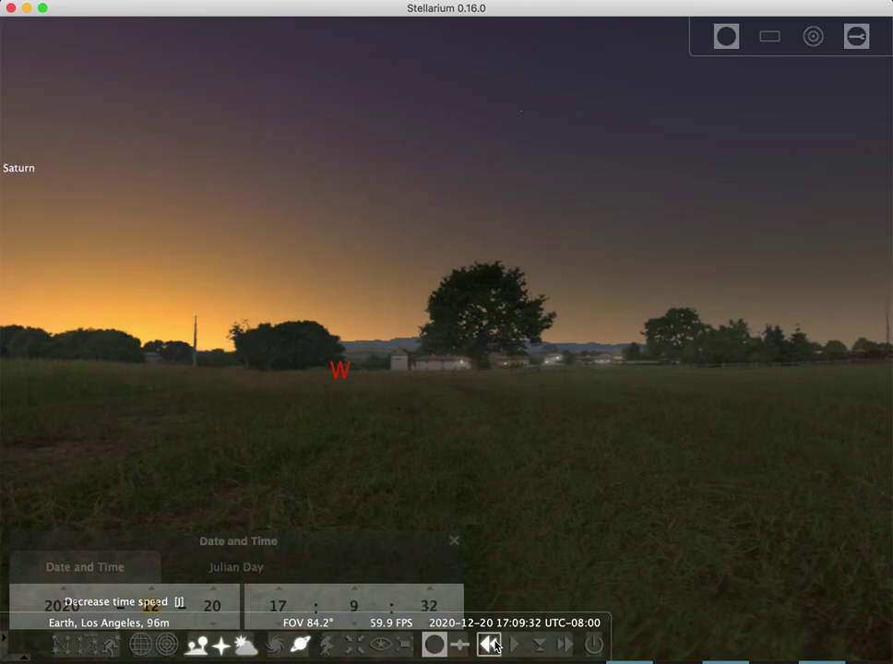
pyautogui.click(495, 646)
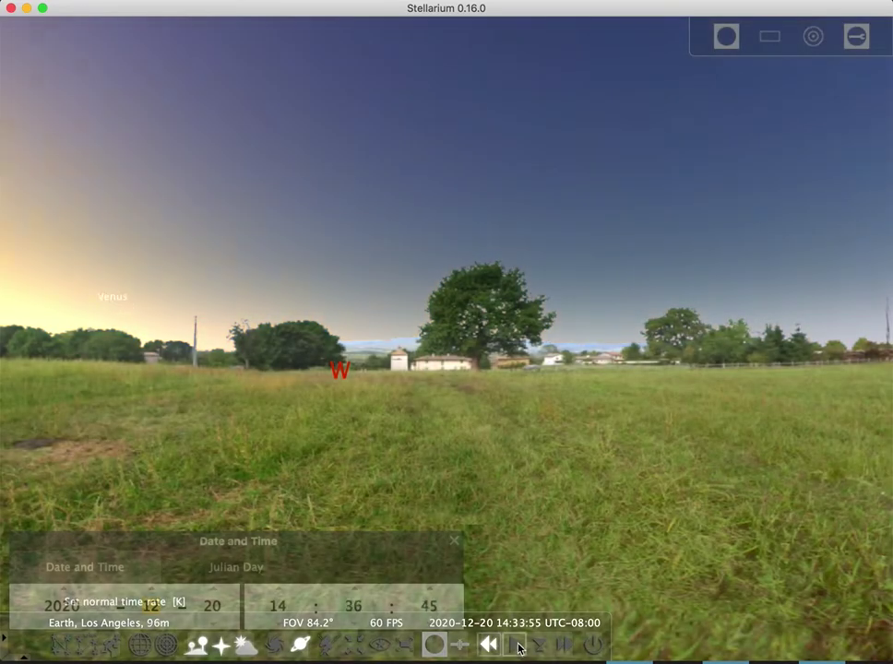
pyautogui.click(513, 644)
# Pan toward the south-west Sun and fast-forward past sunset until Jupiter appears near 17:05.
pyautogui.moveTo(396, 507); pyautogui.dragTo(609, 492)
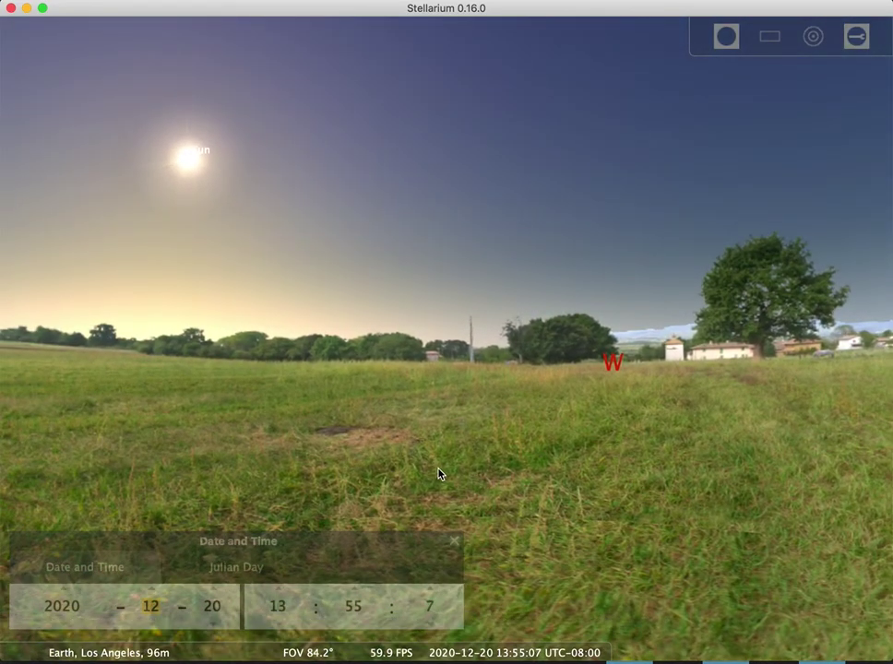
pyautogui.moveTo(438, 472); pyautogui.dragTo(513, 472)
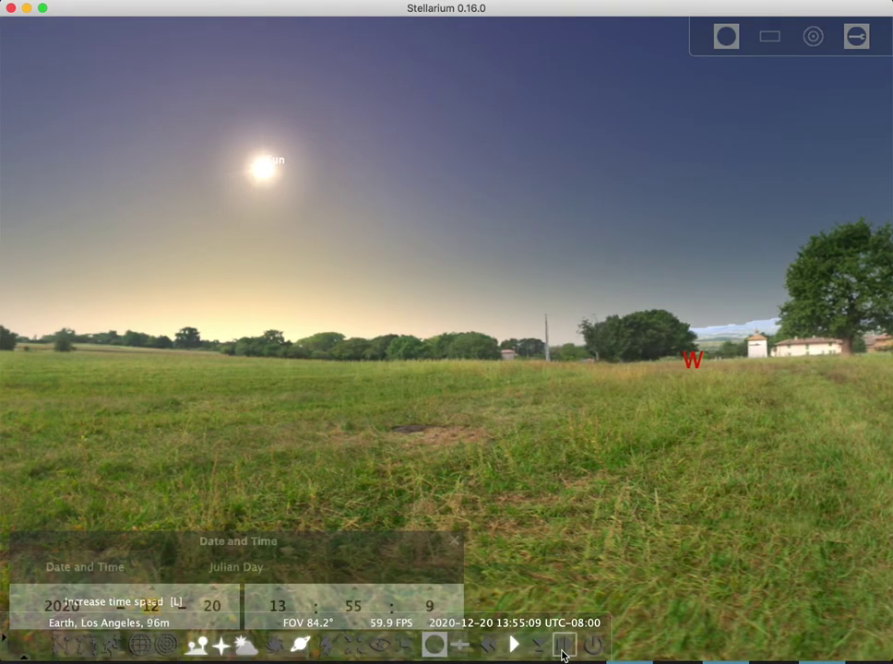
pyautogui.click(563, 646)
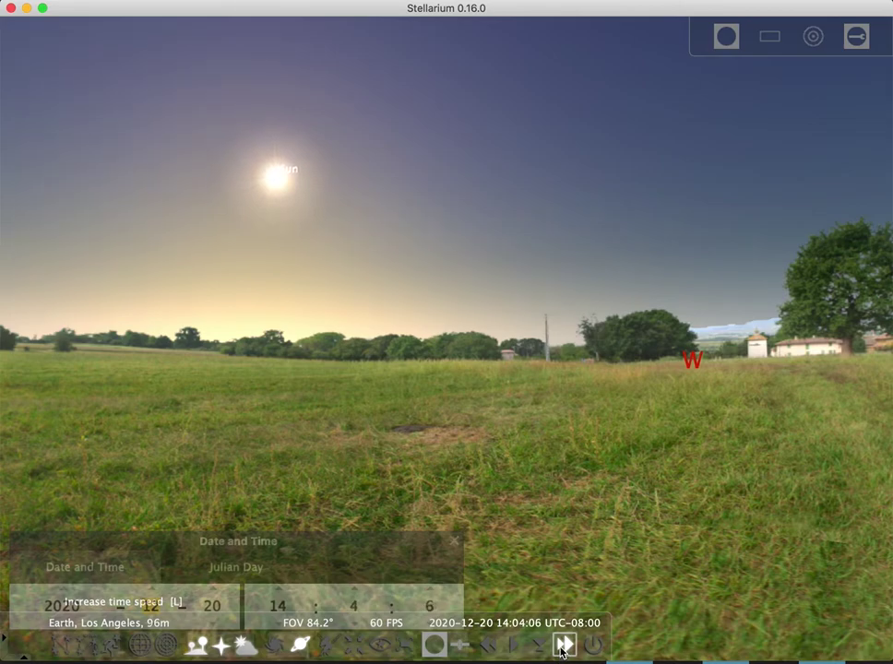
pyautogui.click(562, 652)
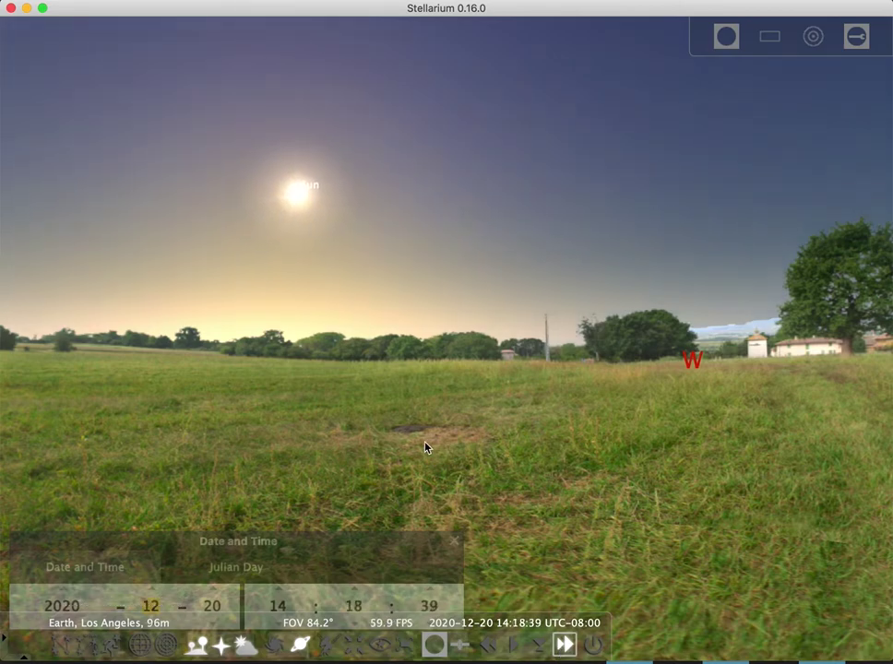
pyautogui.moveTo(362, 443); pyautogui.dragTo(474, 442)
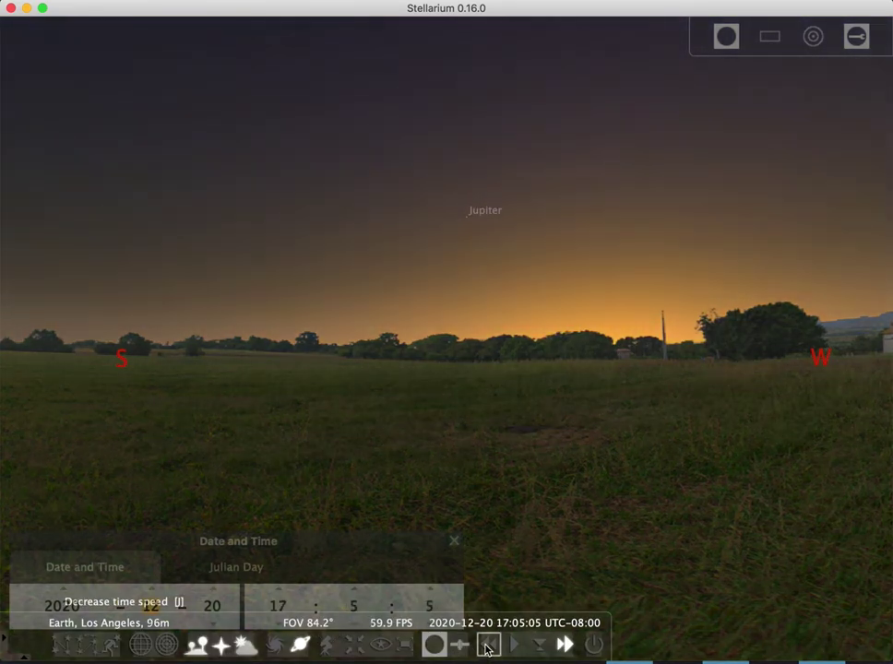
pyautogui.click(487, 646)
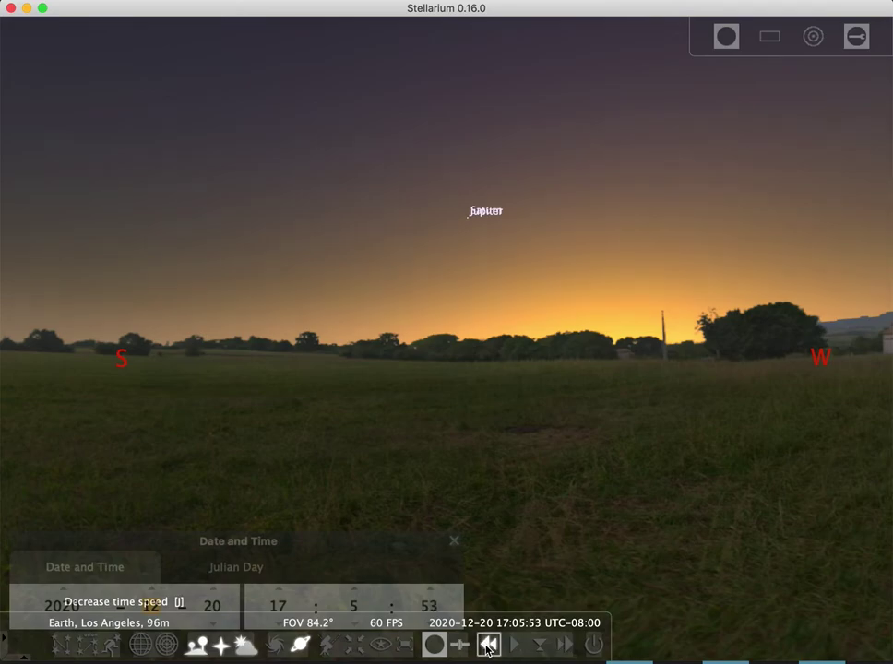